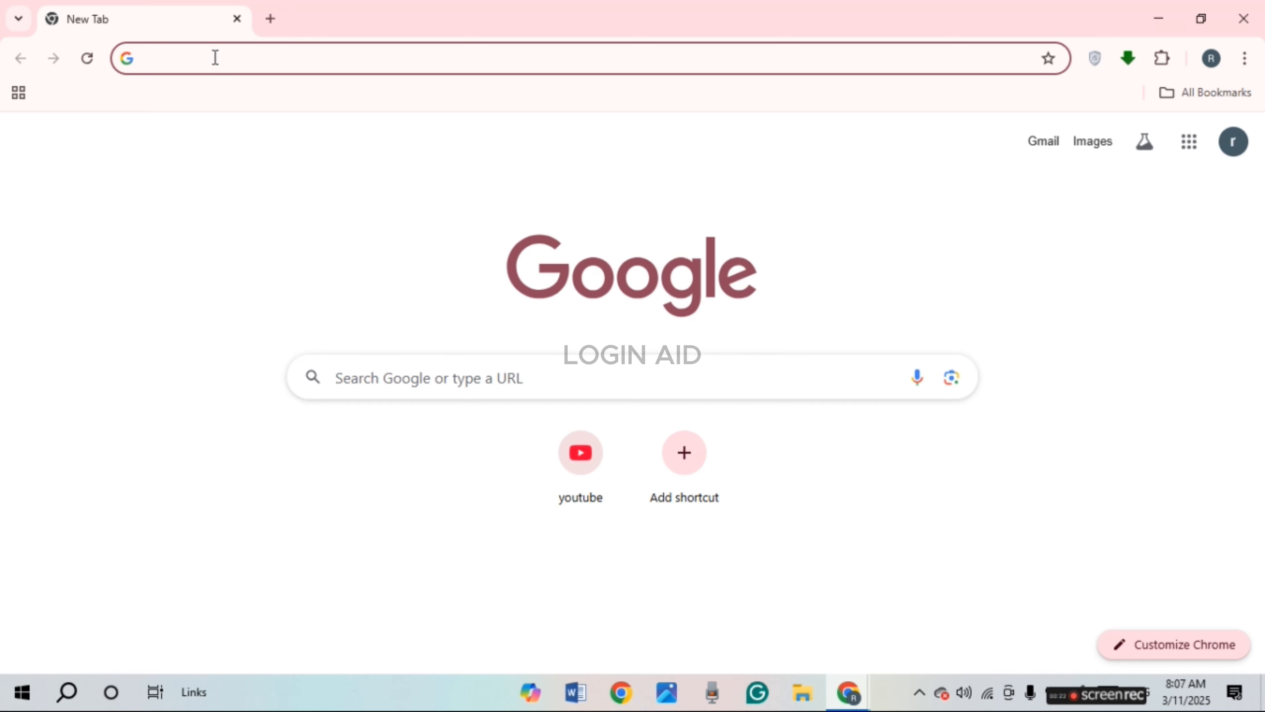
Go to docs.google.com/forms and create a new blank form.
left_click(172, 60)
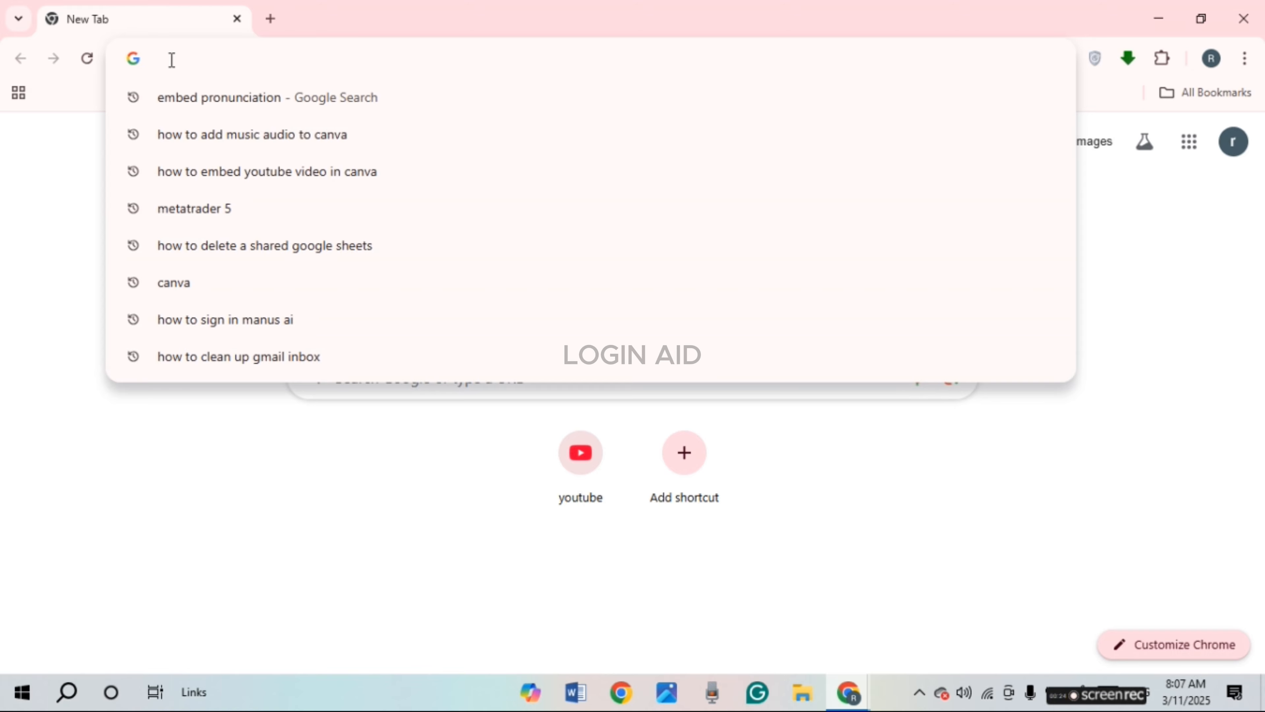
type("docs.")
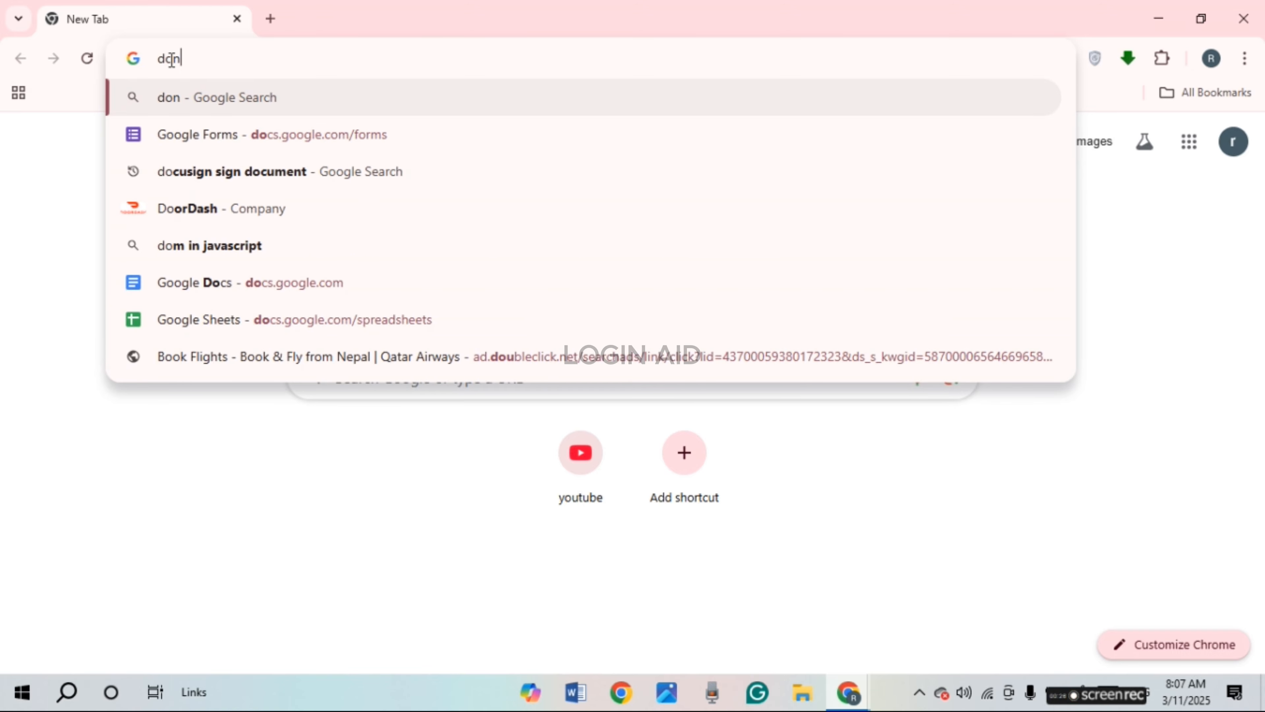
type("google")
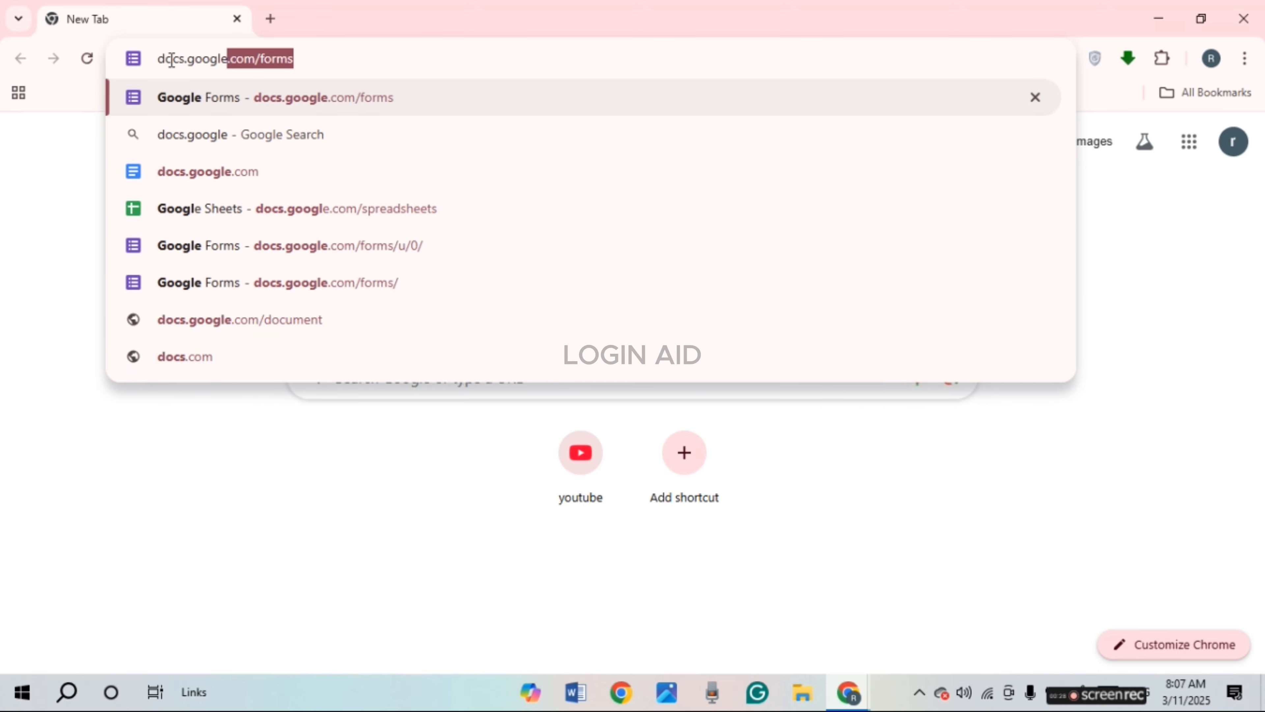
type(".com/forms")
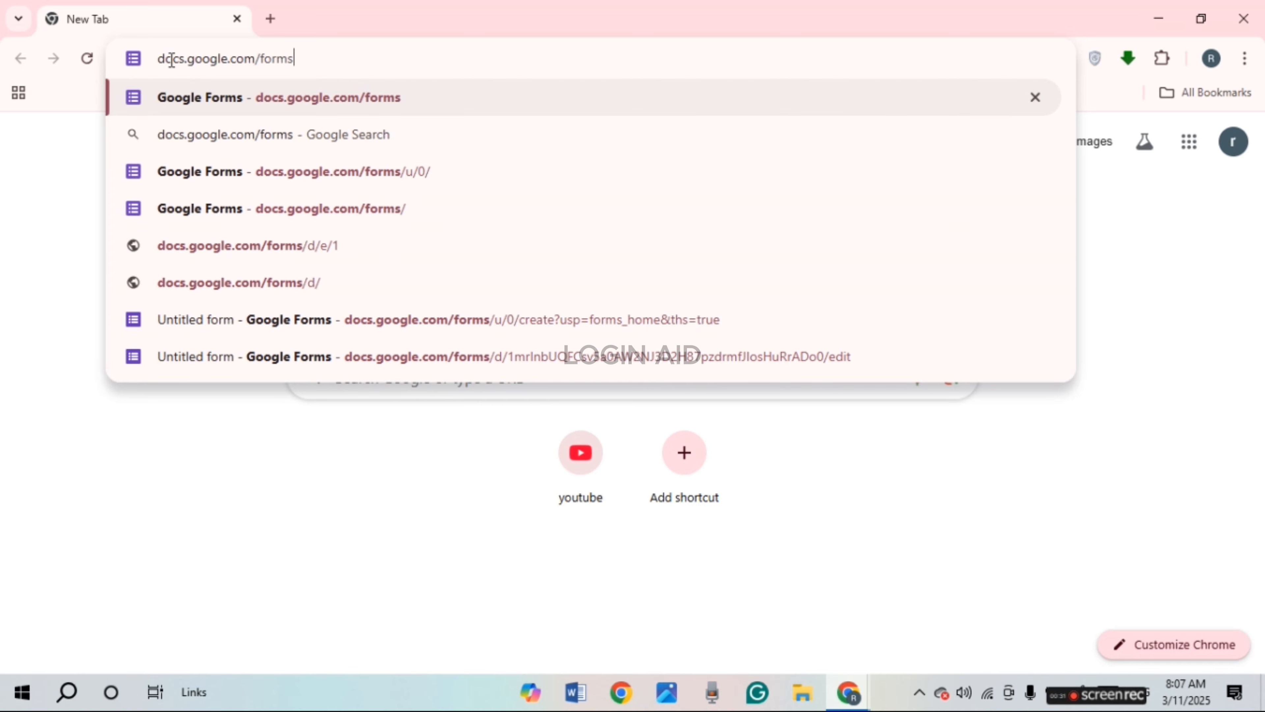
key("Return")
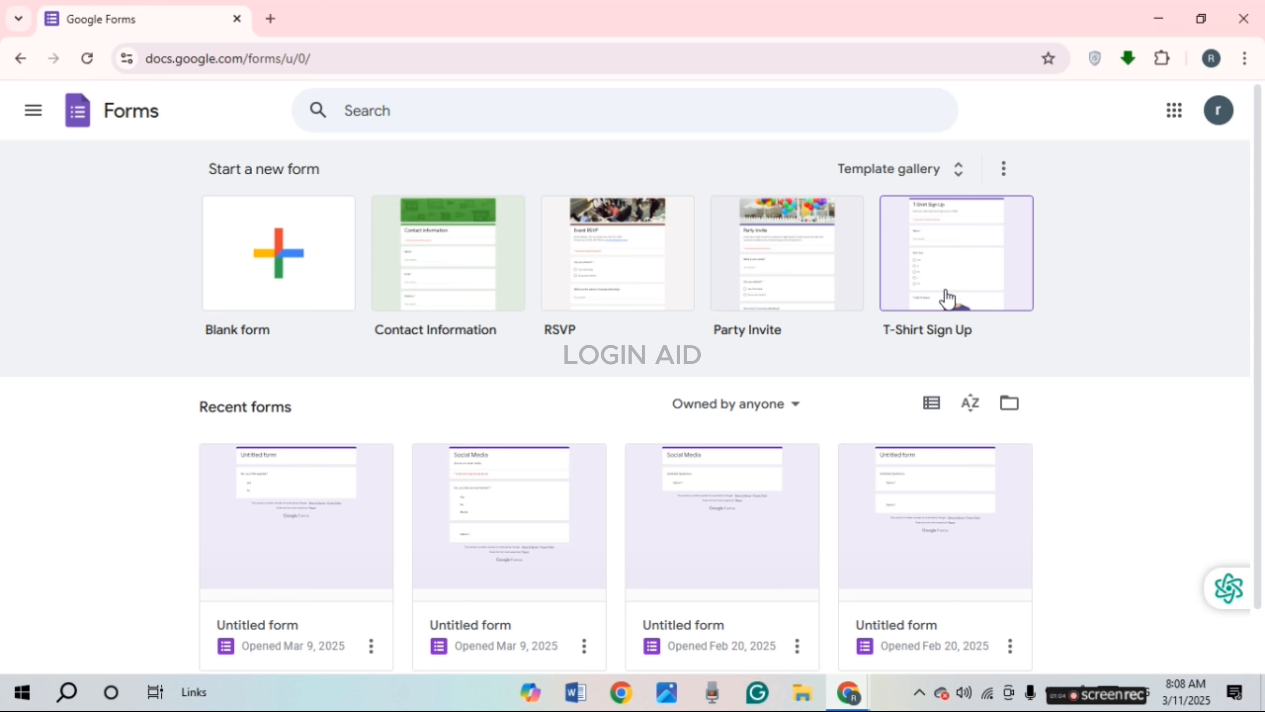
left_click(262, 283)
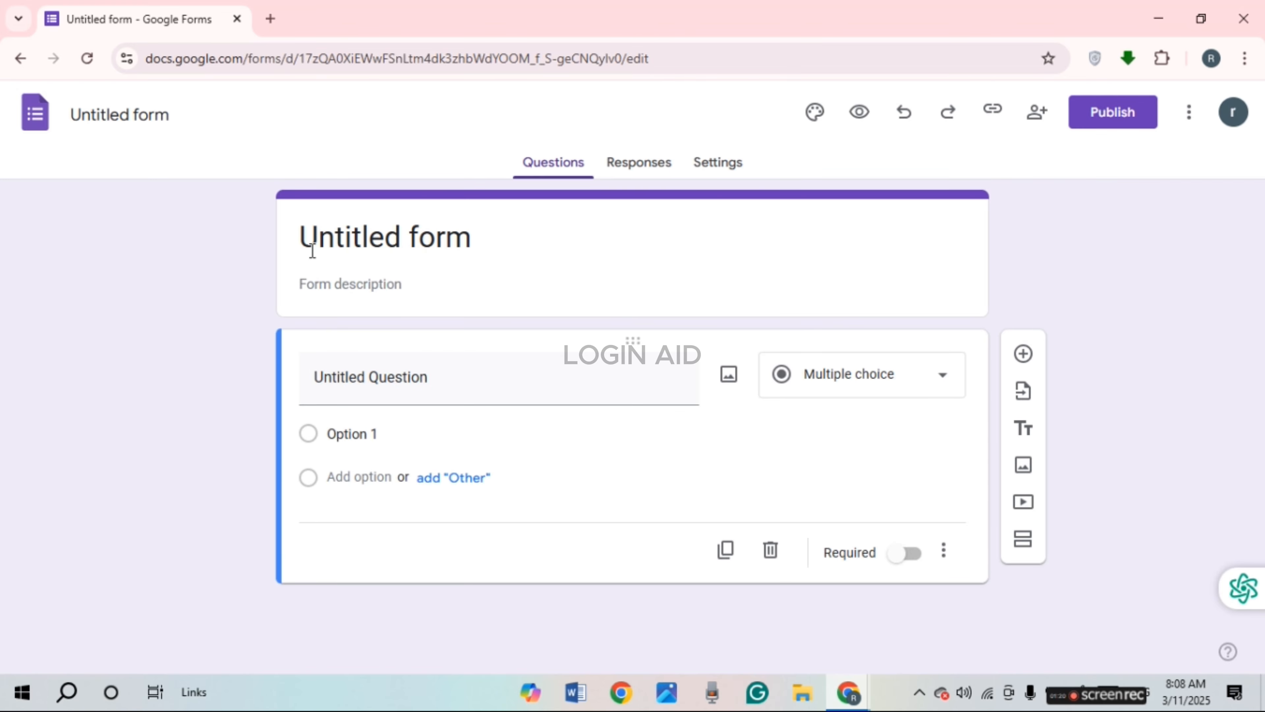
Title the form "social media" and give it the description "a simple survey about social media".
left_click(491, 234)
key("BackSpace")
key("BackSpace")
key("BackSpace")
key("BackSpace")
key("BackSpace")
key("BackSpace")
key("BackSpace")
key("BackSpace")
key("BackSpace")
key("BackSpace")
key("BackSpace")
key("BackSpace")
key("BackSpace")
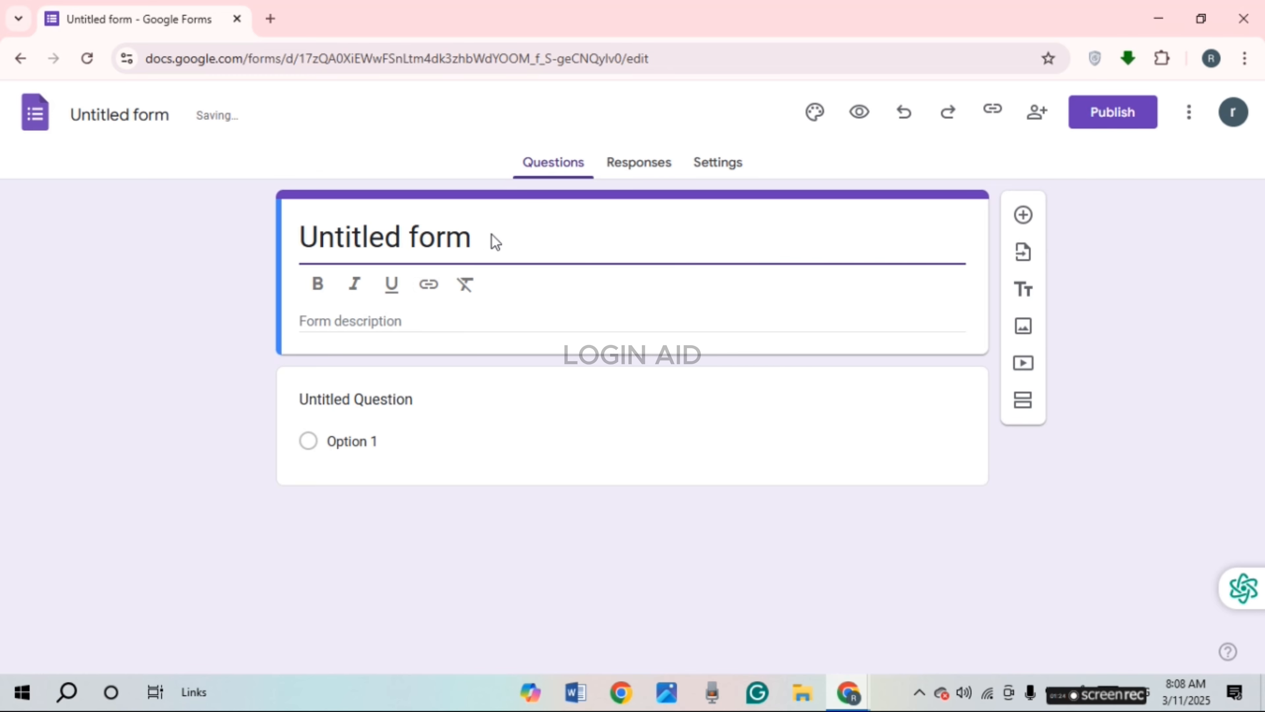
type("social media")
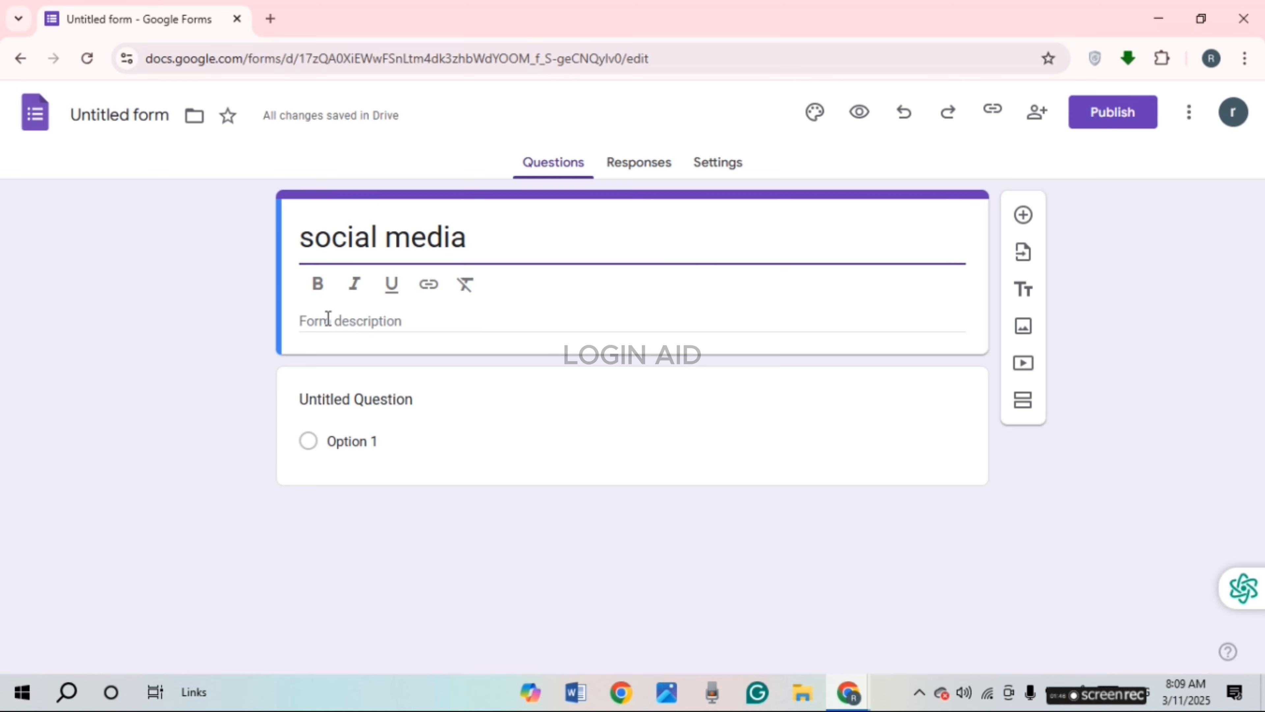
left_click(305, 321)
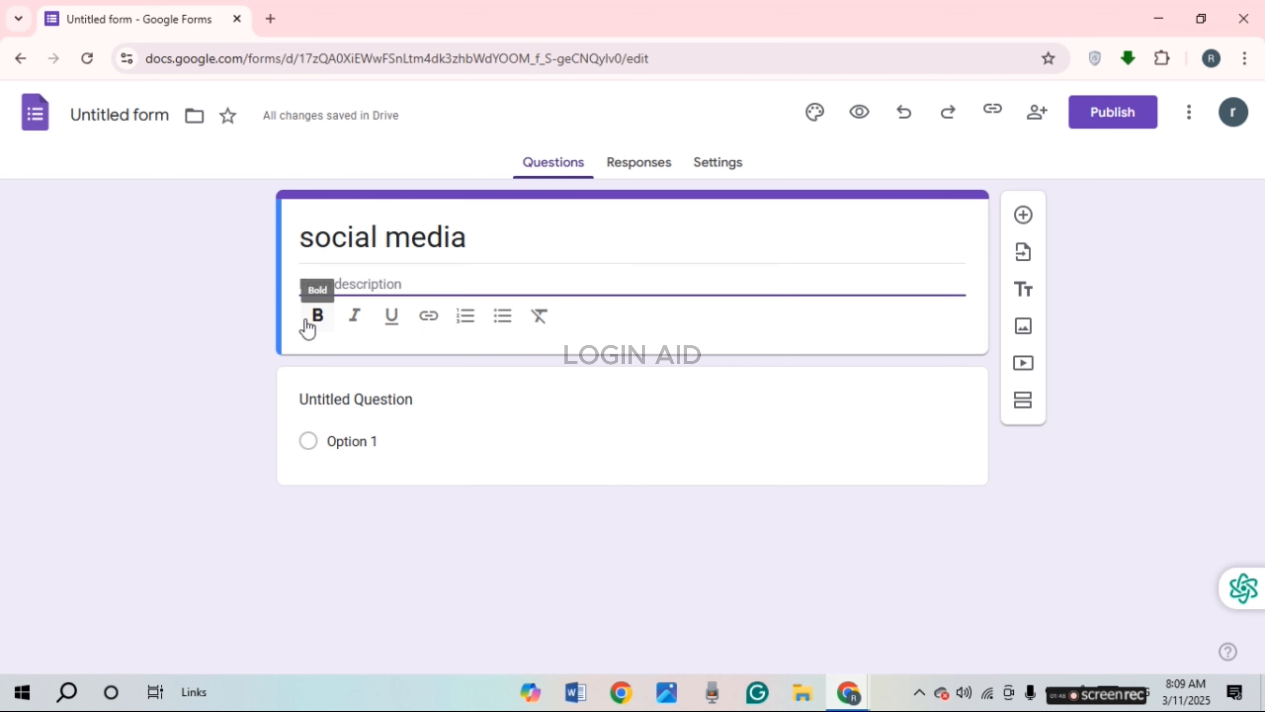
type("a simple survey about social media")
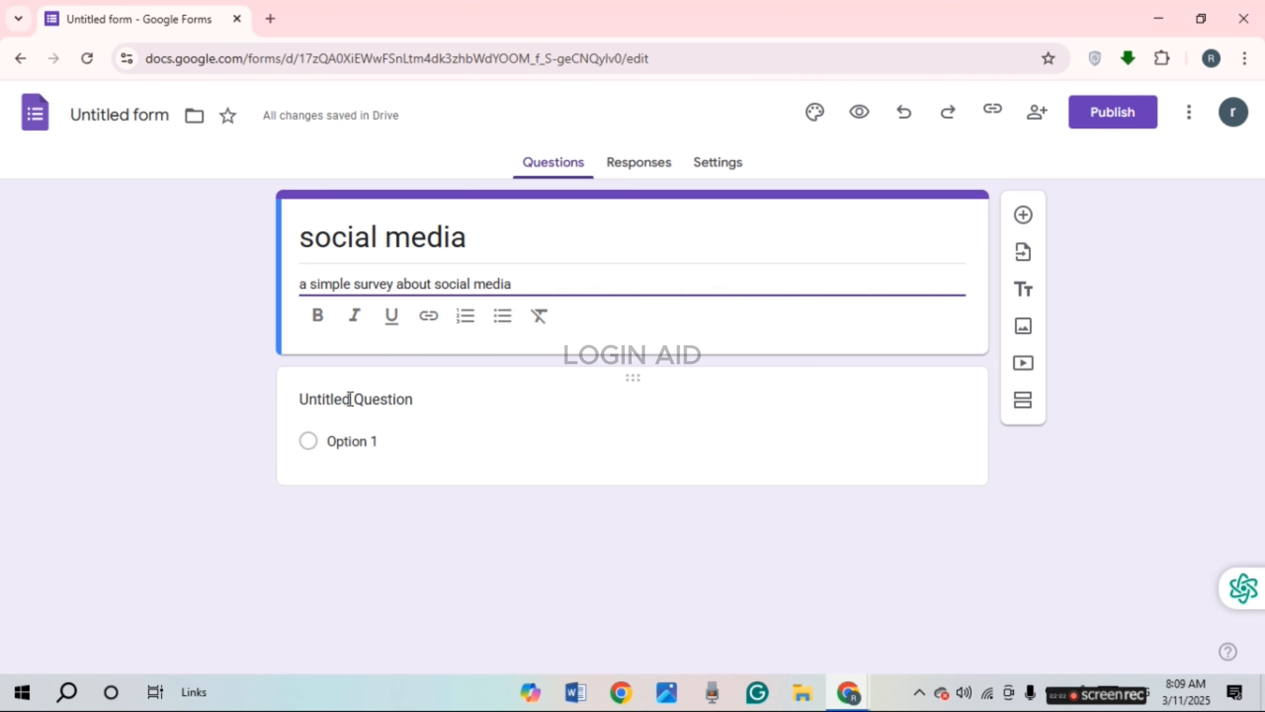
Set the first question's text to "do you like social media?" and keep its type as multiple choice.
left_click(404, 398)
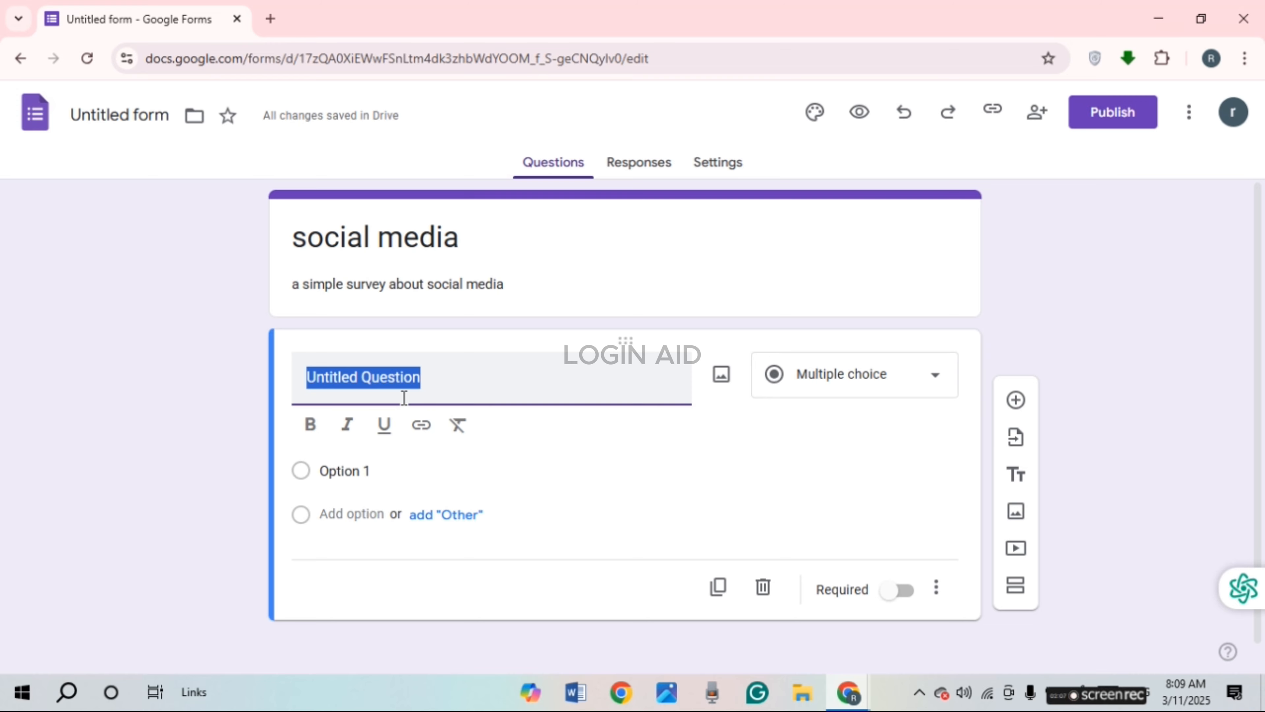
type("do y")
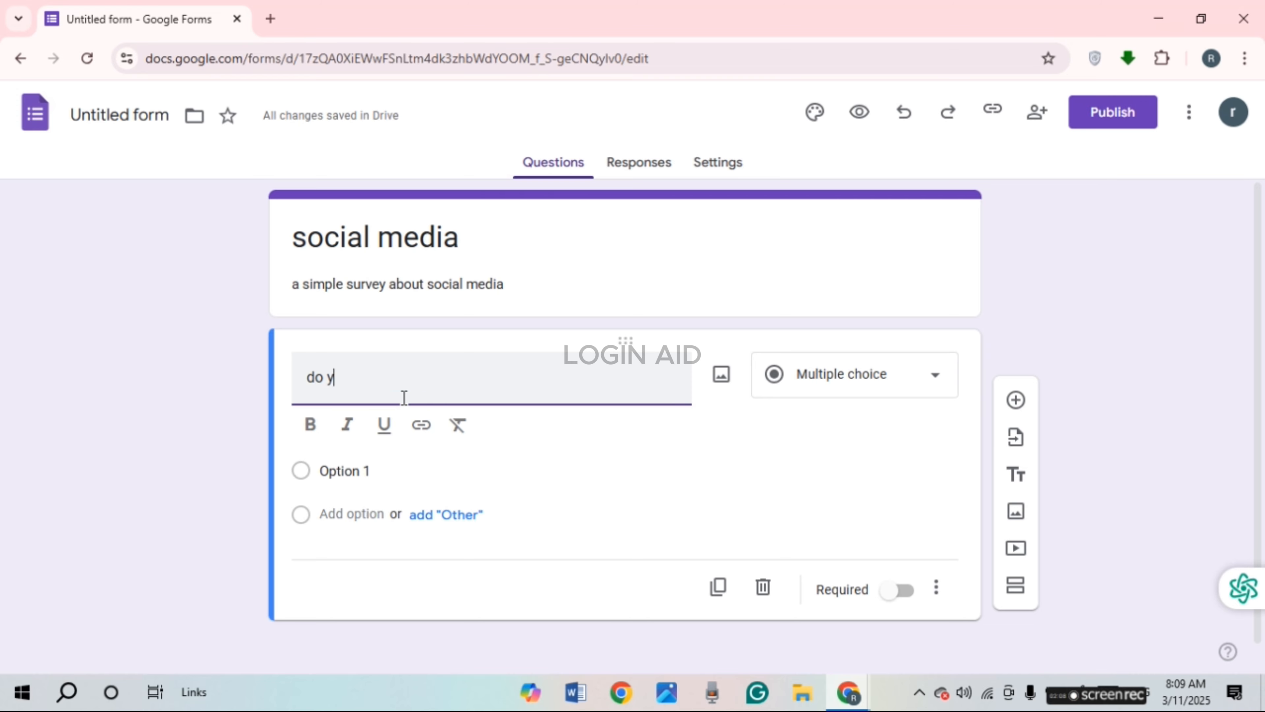
type("ou like social media?")
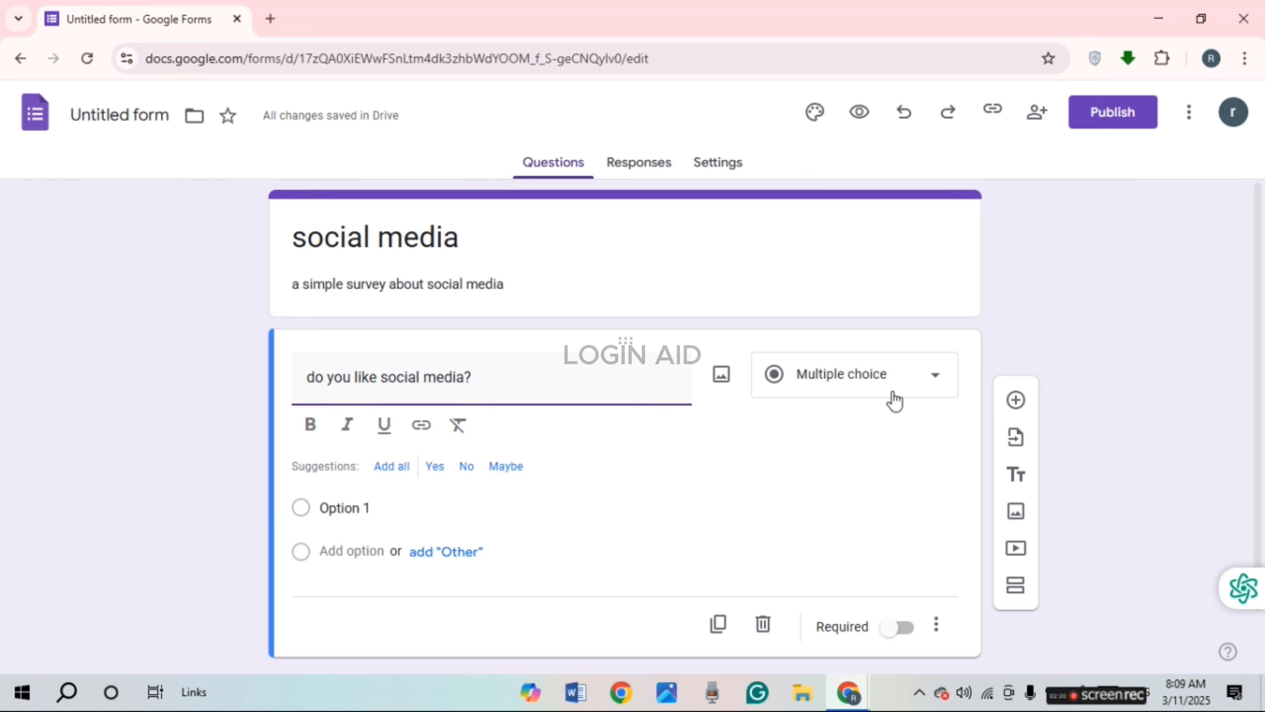
left_click(913, 379)
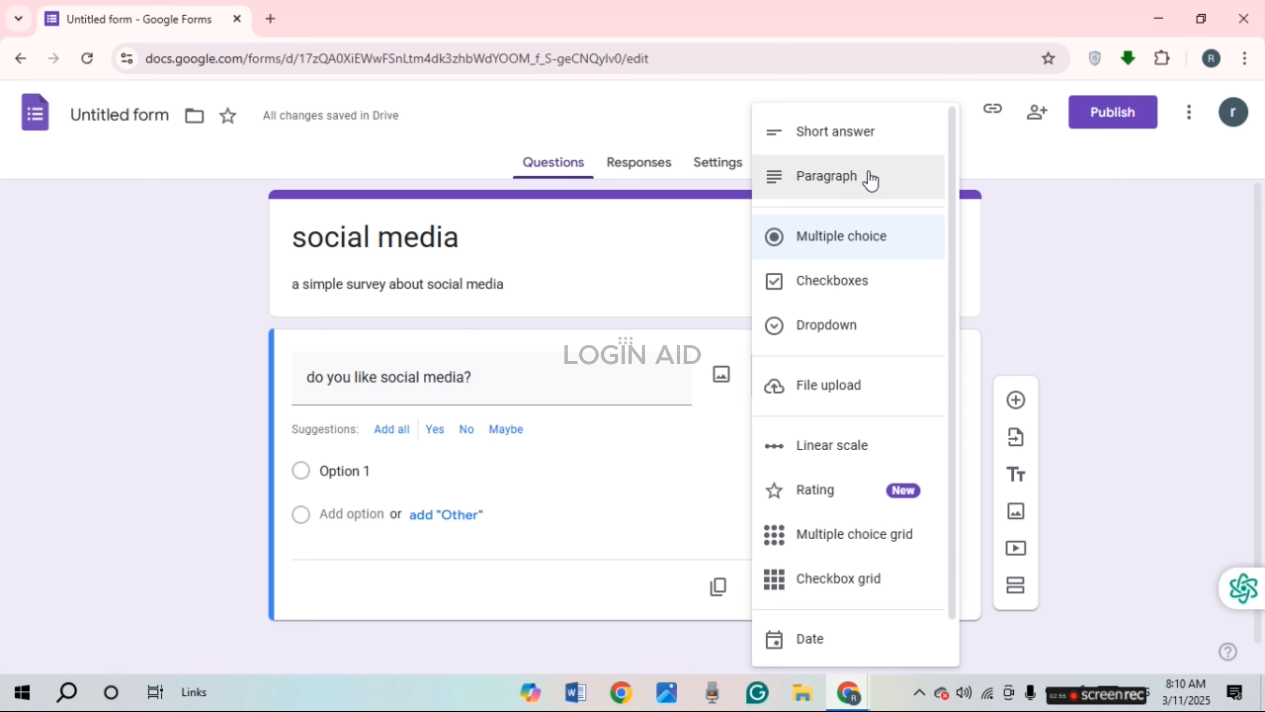
left_click(813, 238)
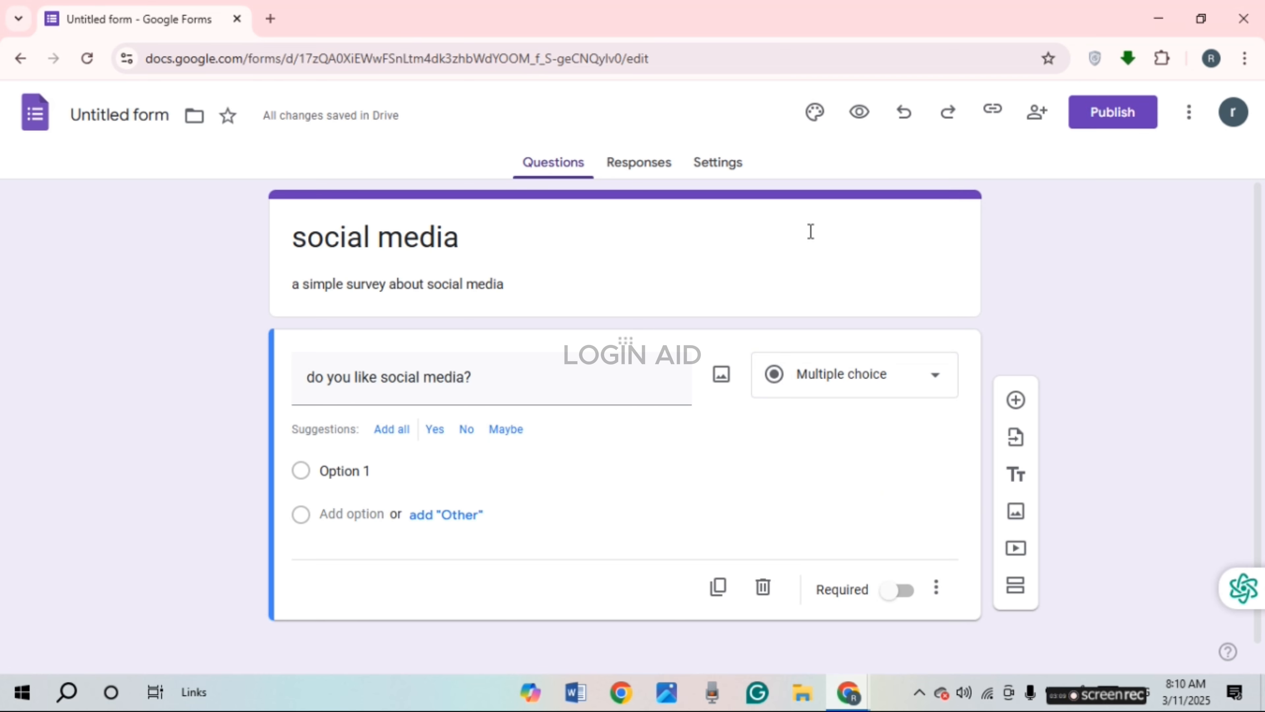
Give the question the answer options "yes", "no" and "maybe", and make it required.
left_click(382, 470)
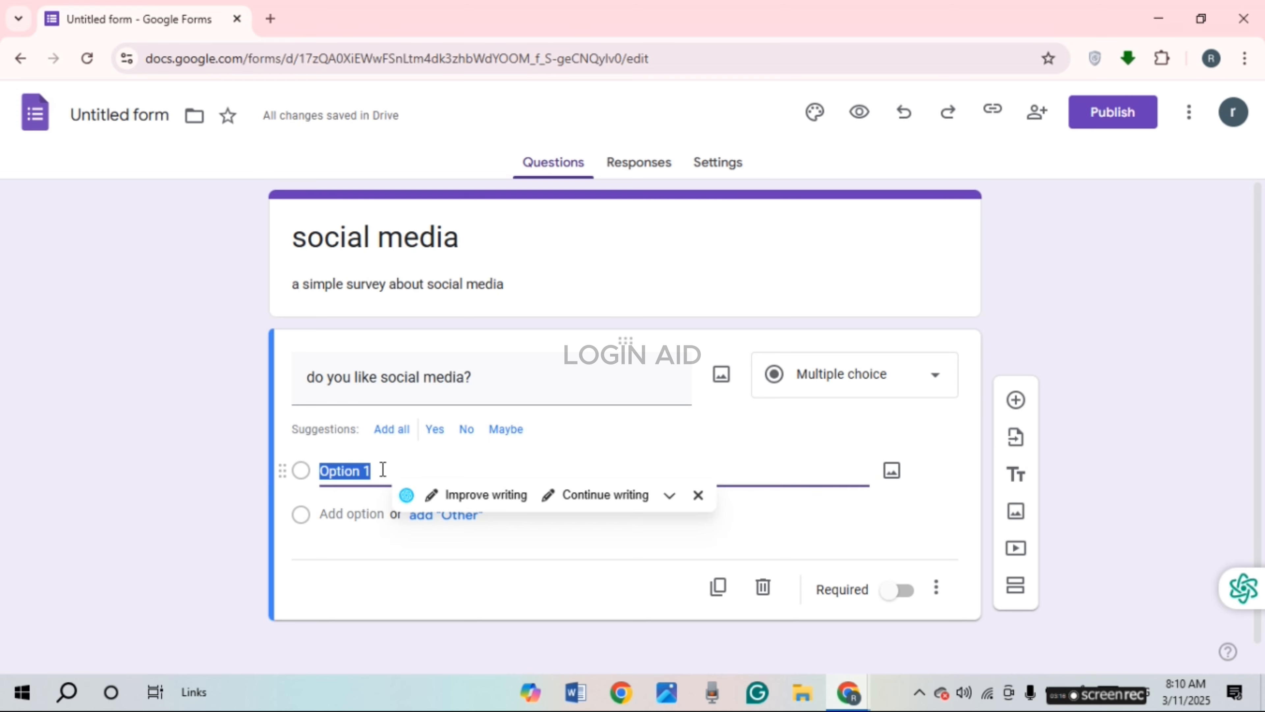
type("yem")
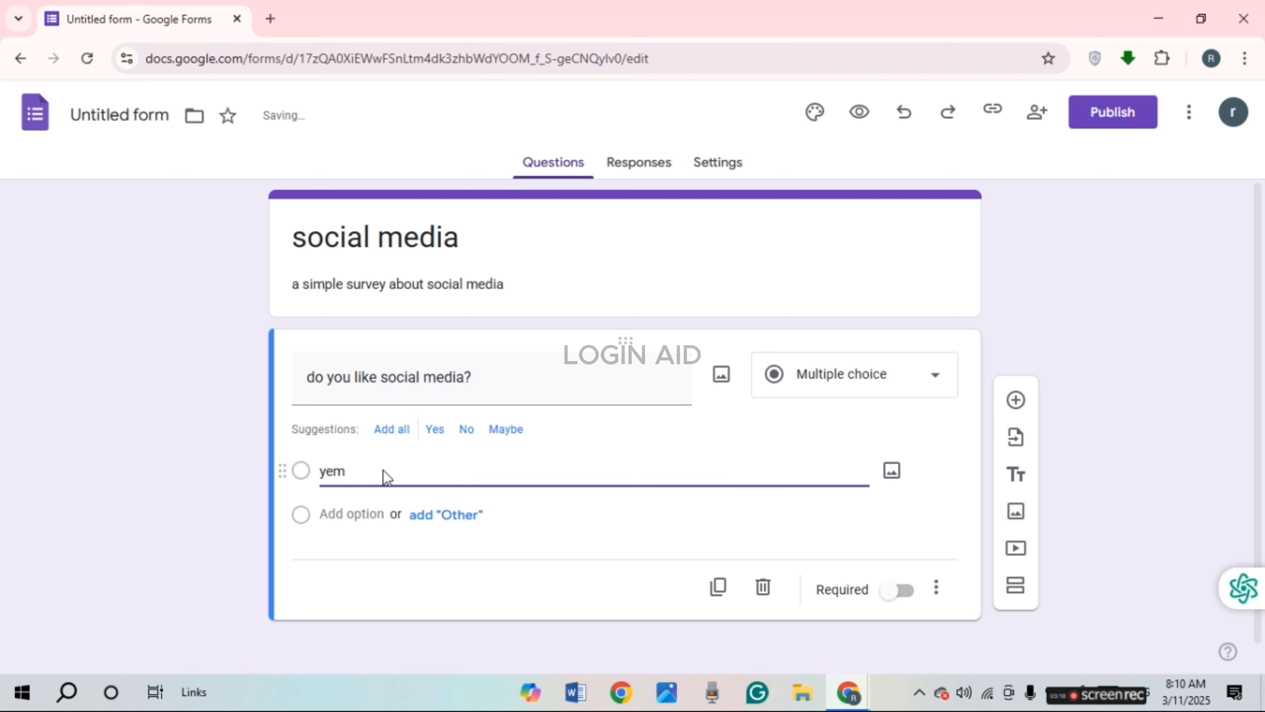
type("s")
left_click(331, 515)
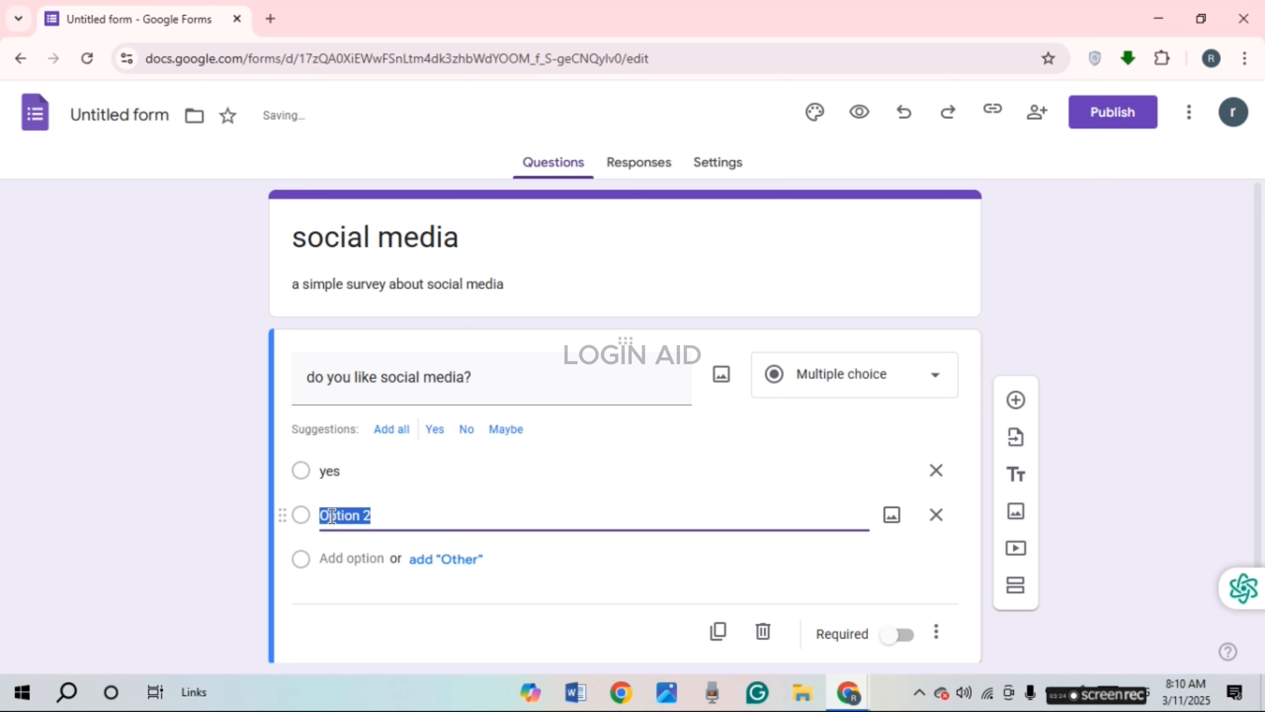
type("no")
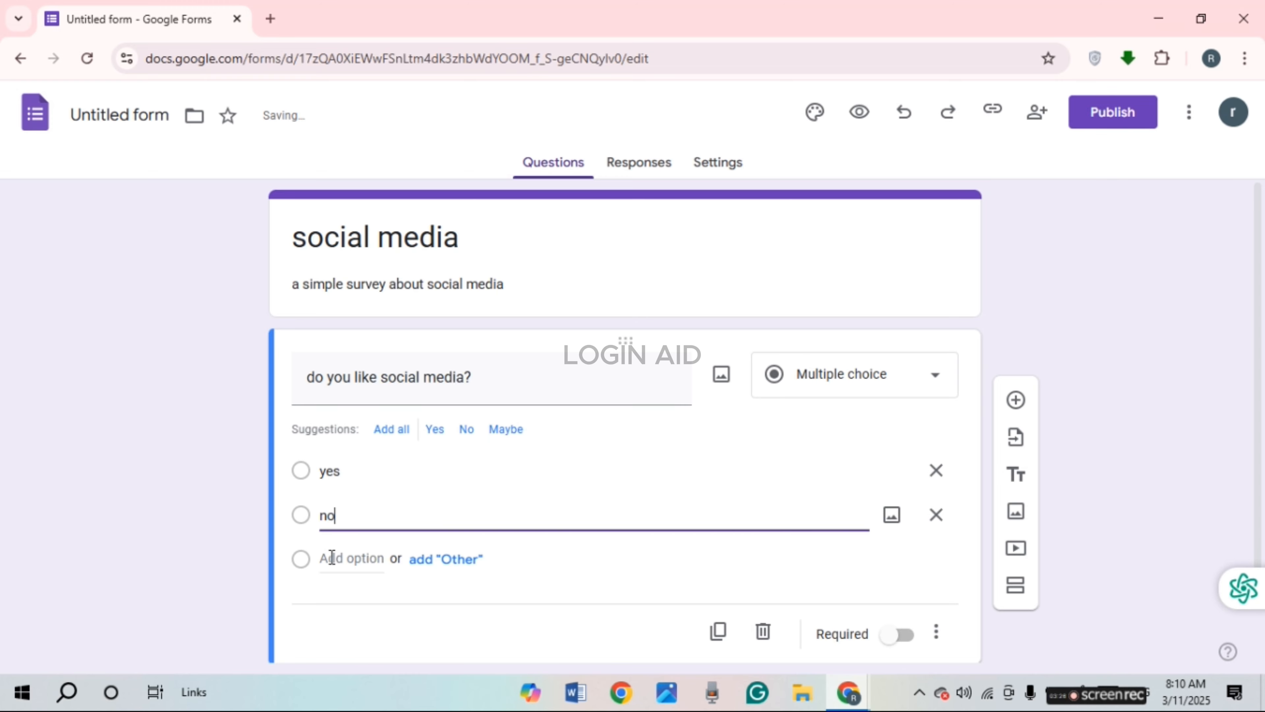
left_click(332, 556)
type("maybe")
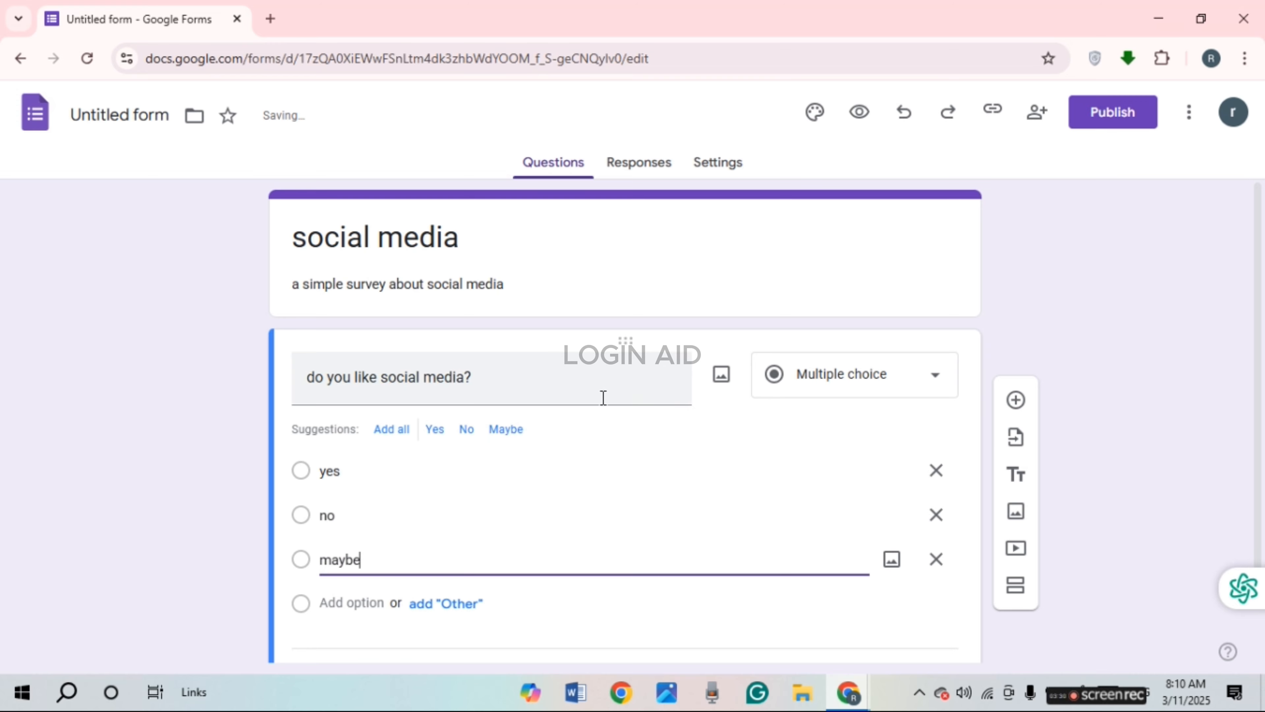
left_click(1105, 401)
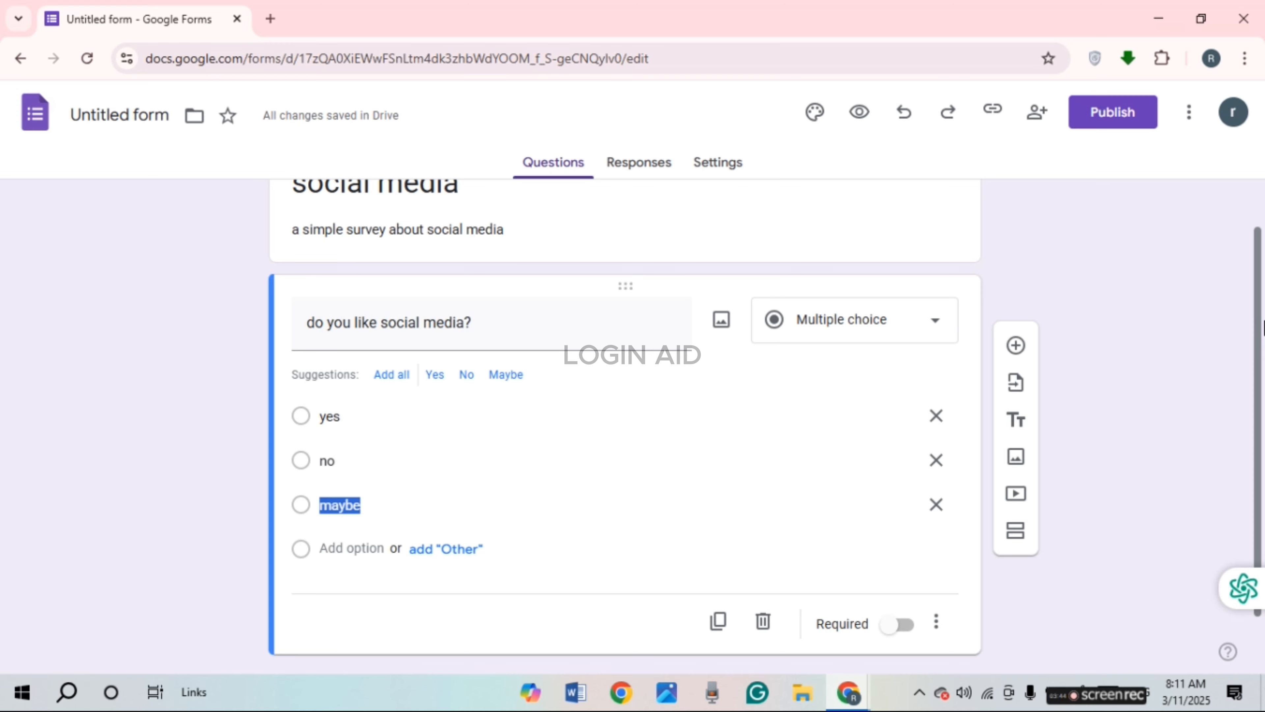
left_click(908, 626)
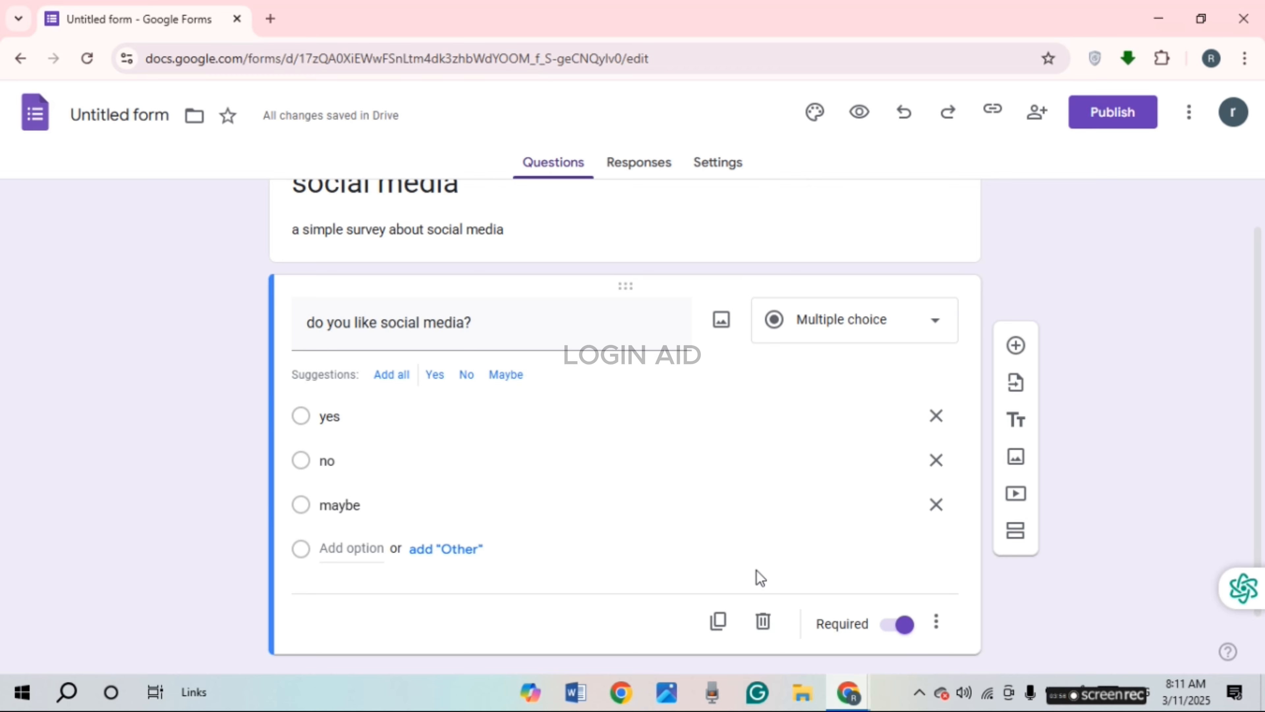
Add a new question below the first one and look at its image insertion sources without inserting an image.
left_click(1016, 349)
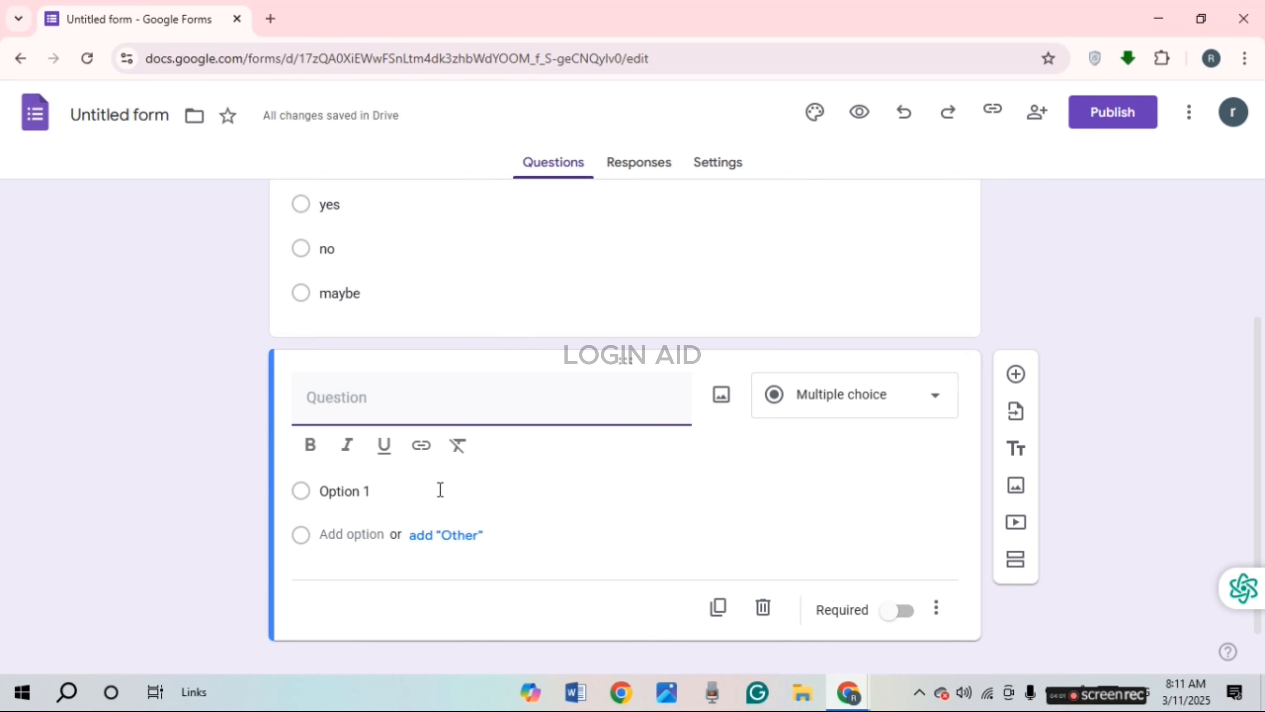
left_click(722, 397)
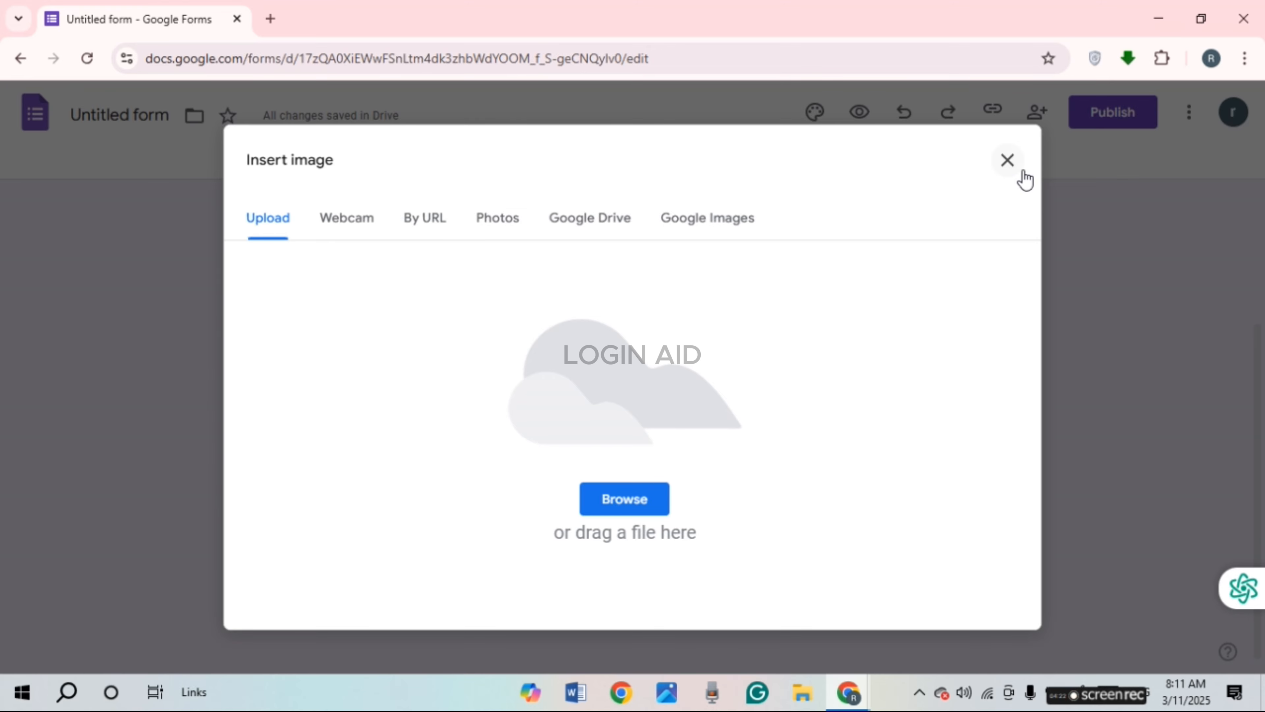
left_click(1006, 163)
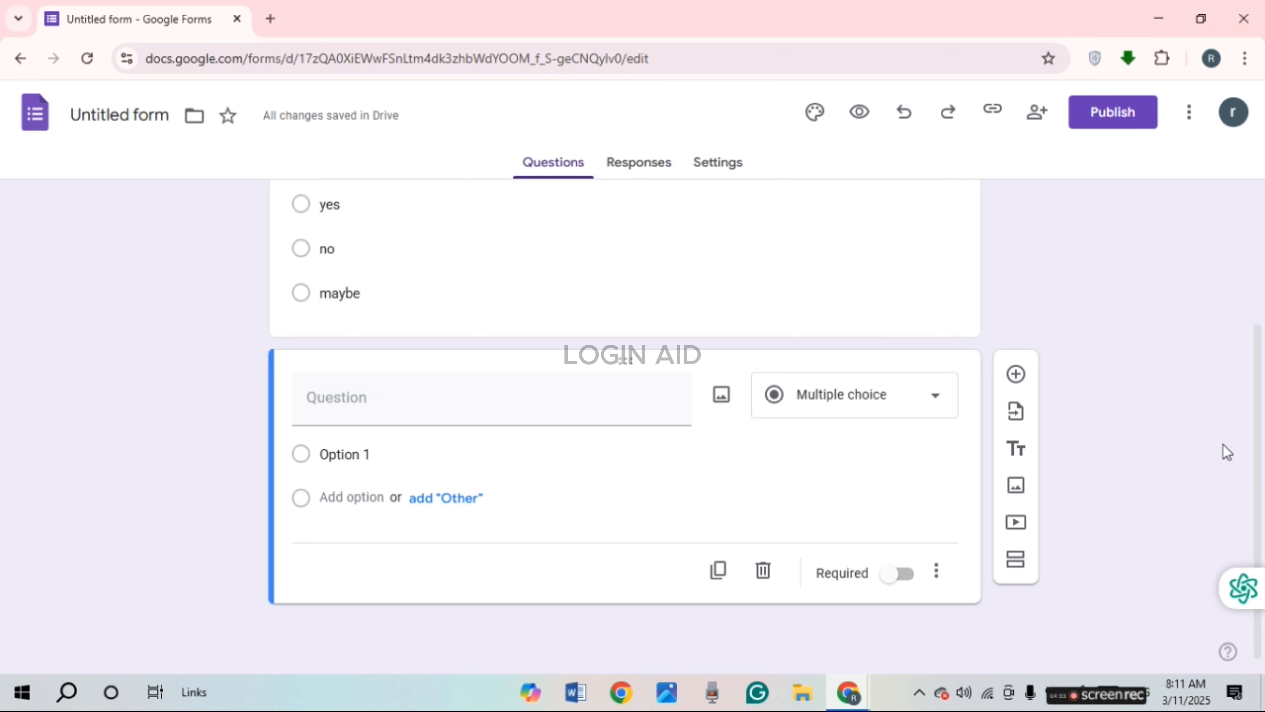
Look through the form's settings and preview the form as responders see it, returning to the editor.
scroll(1228, 329, "up", 3)
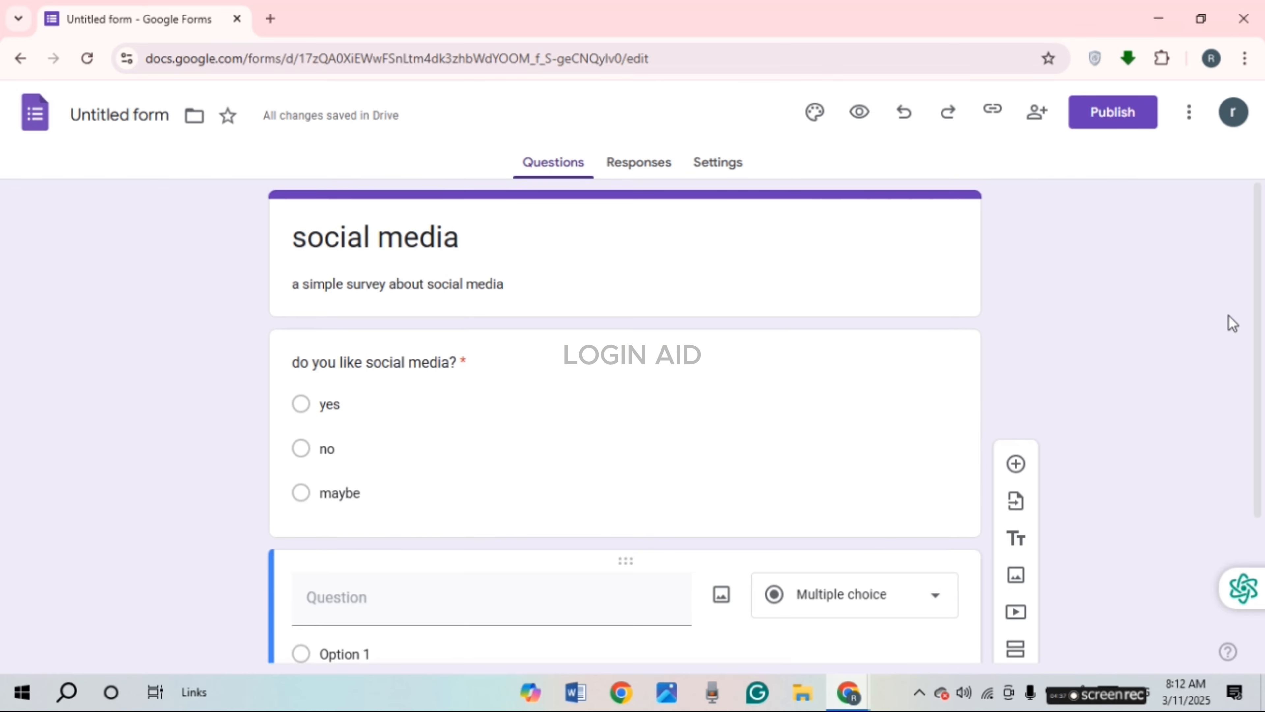
left_click(730, 166)
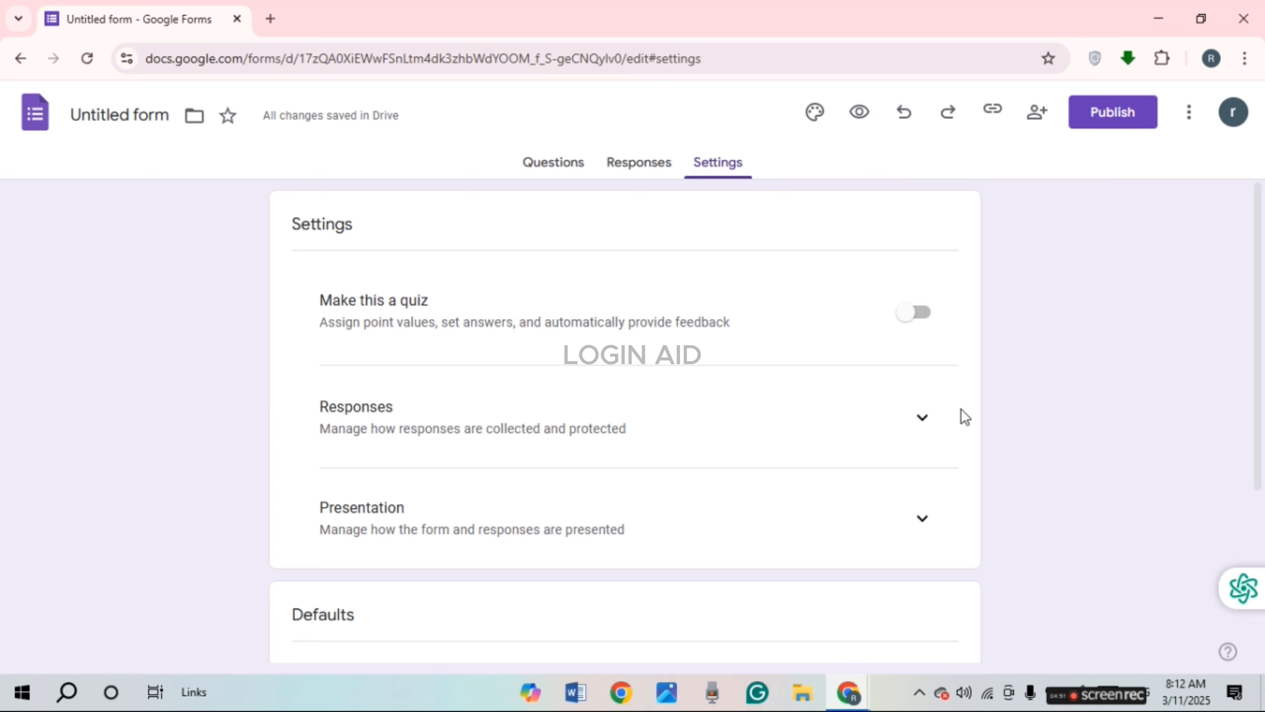
left_click_drag(1261, 328, 1261, 545)
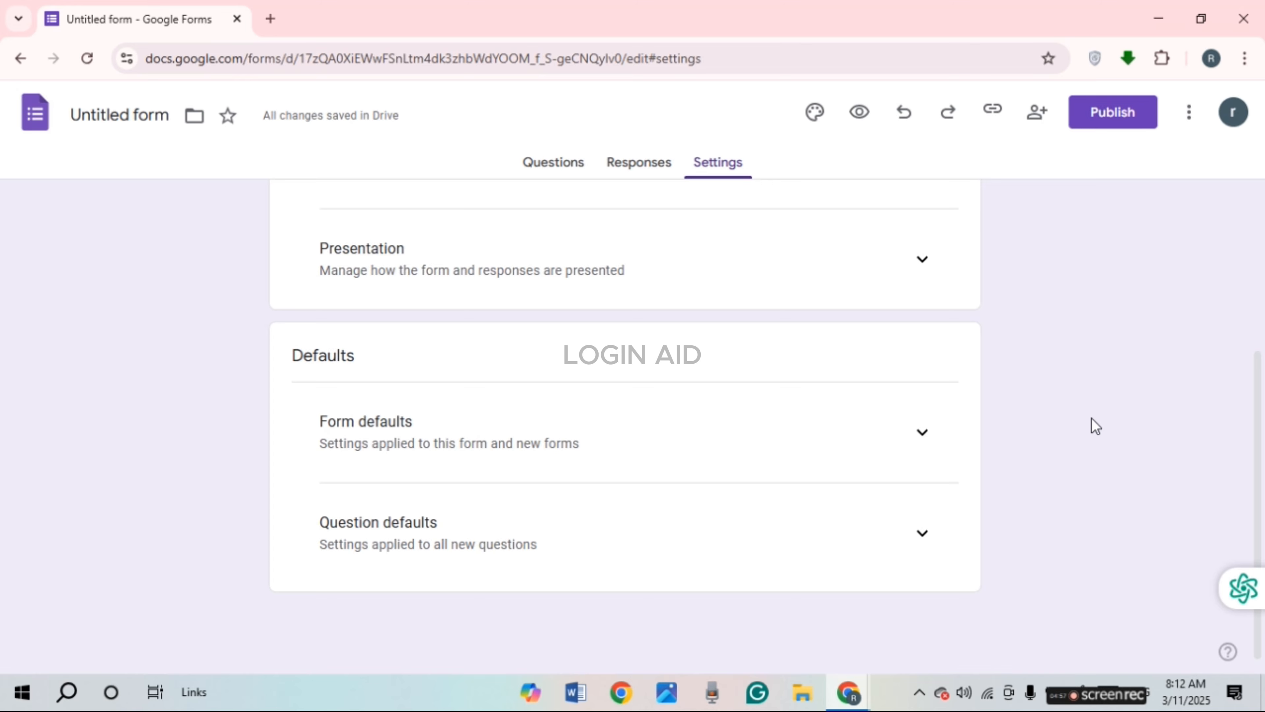
left_click_drag(1260, 399, 1247, 204)
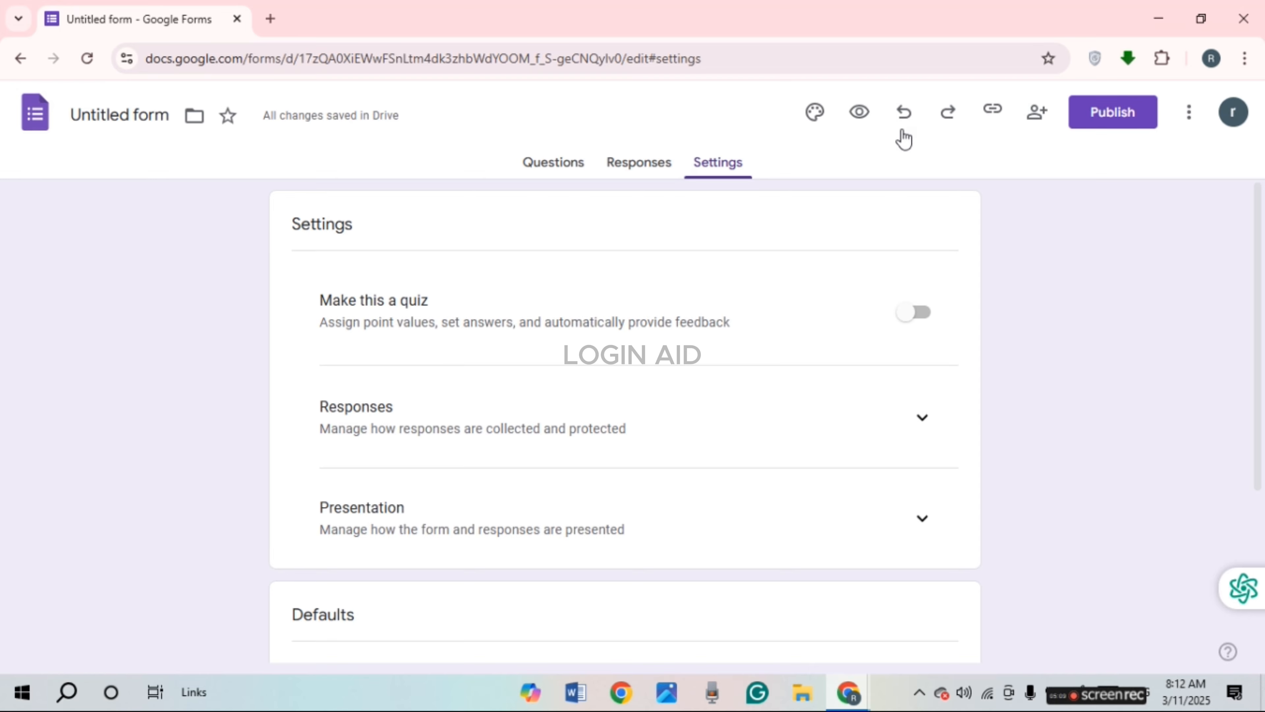
left_click(864, 124)
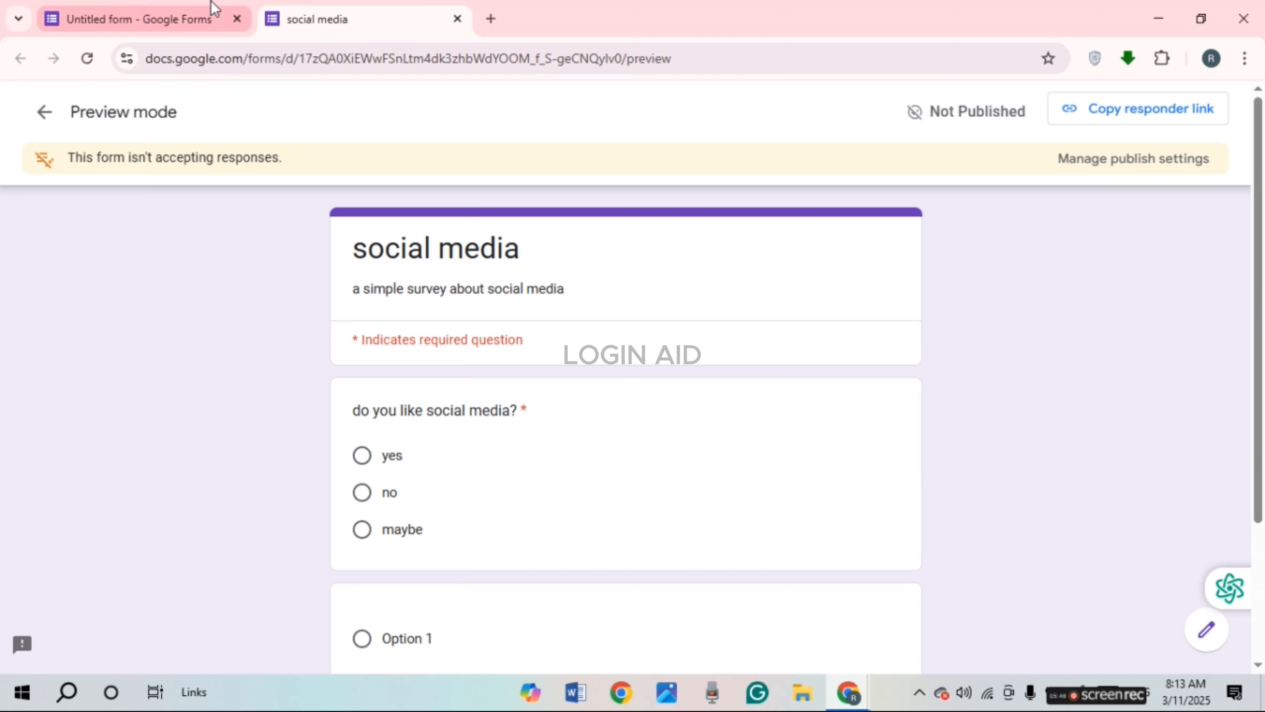
left_click(215, 10)
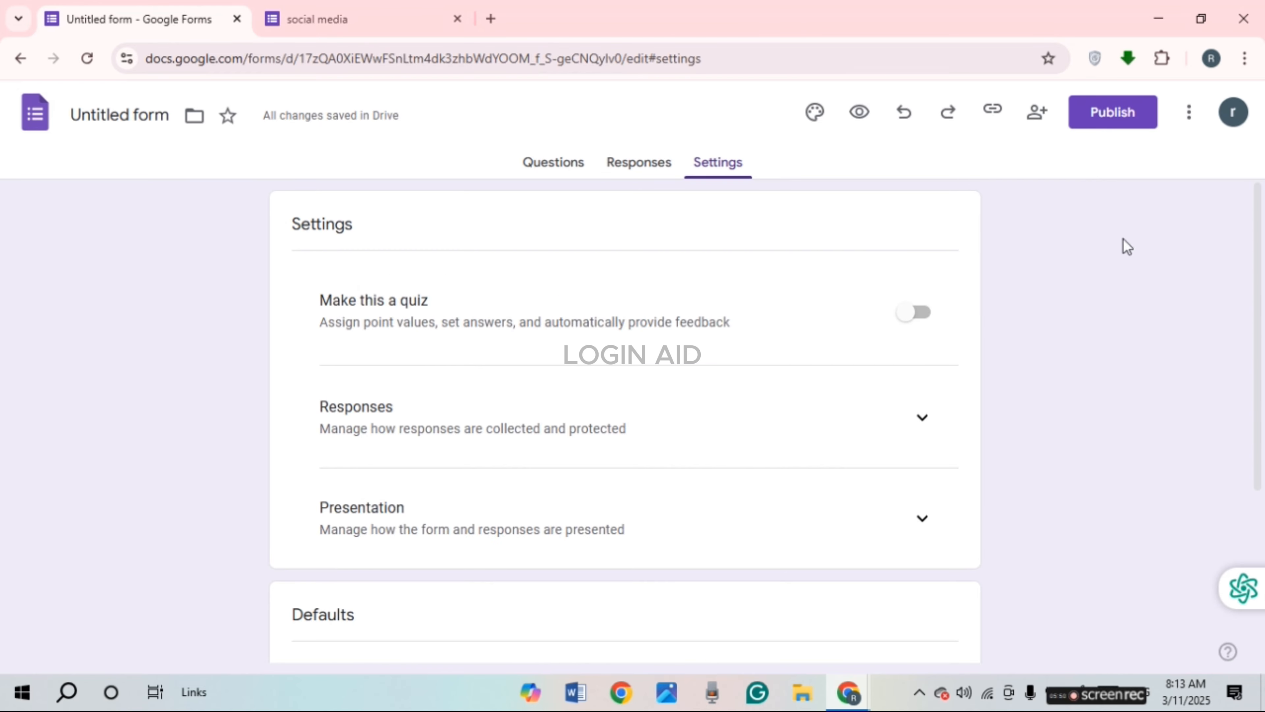
Publish the form with responder access kept at anyone with the link, and open its responses.
left_click(1127, 122)
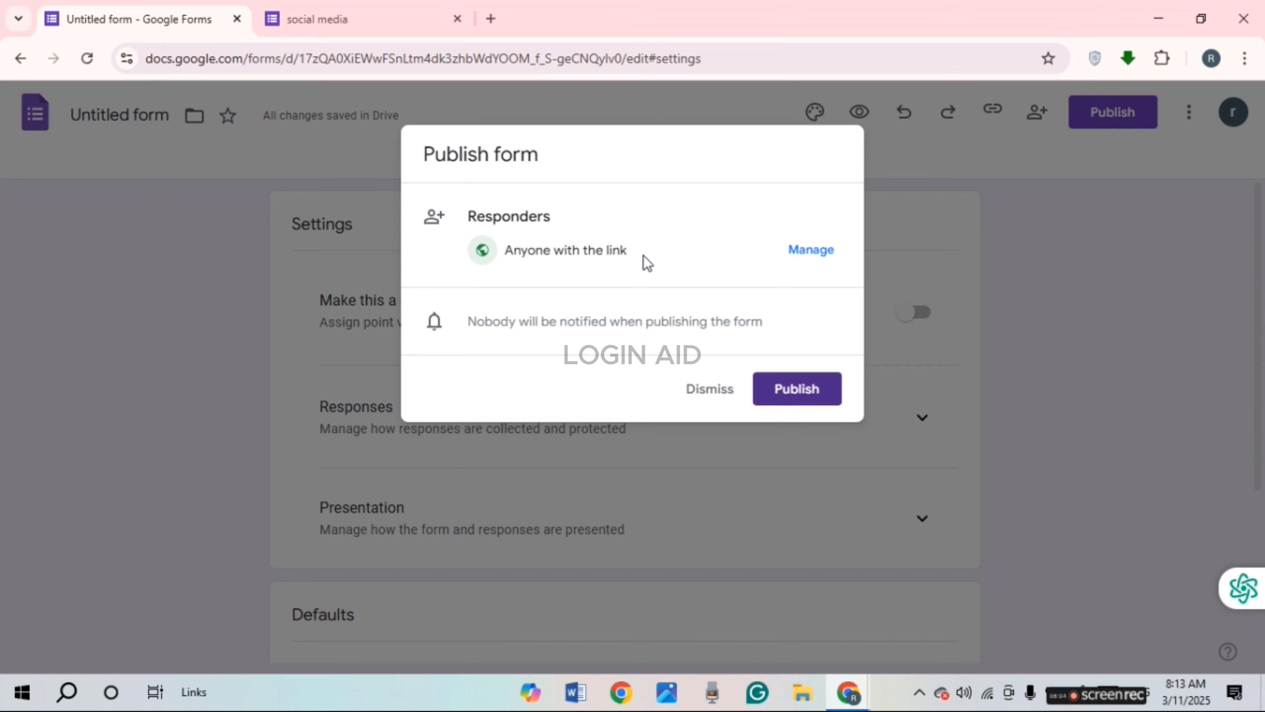
left_click(827, 260)
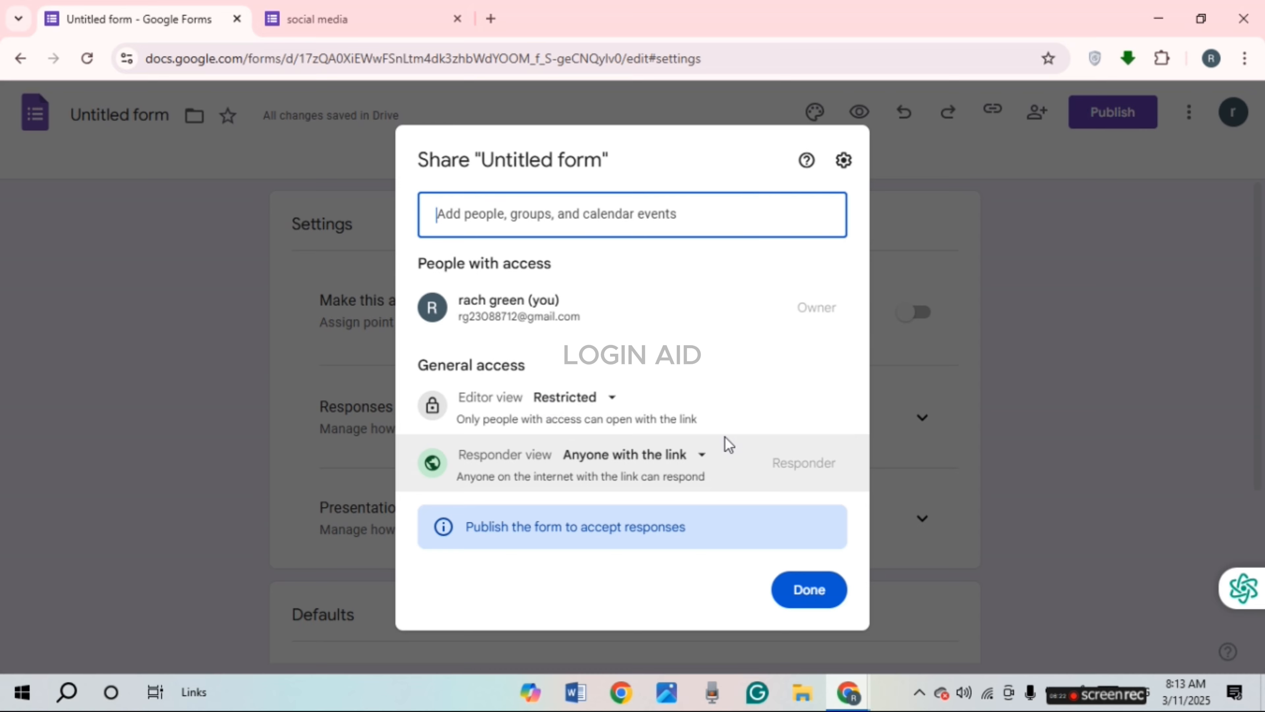
left_click(808, 589)
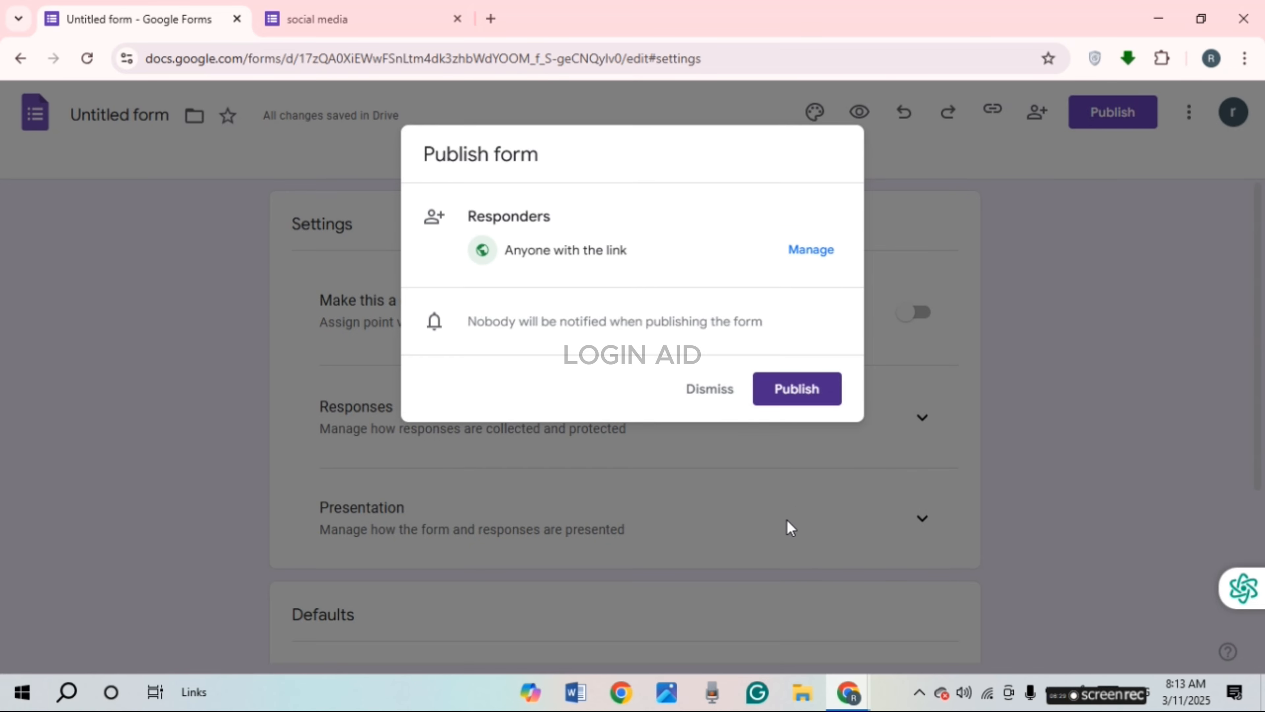
left_click(808, 391)
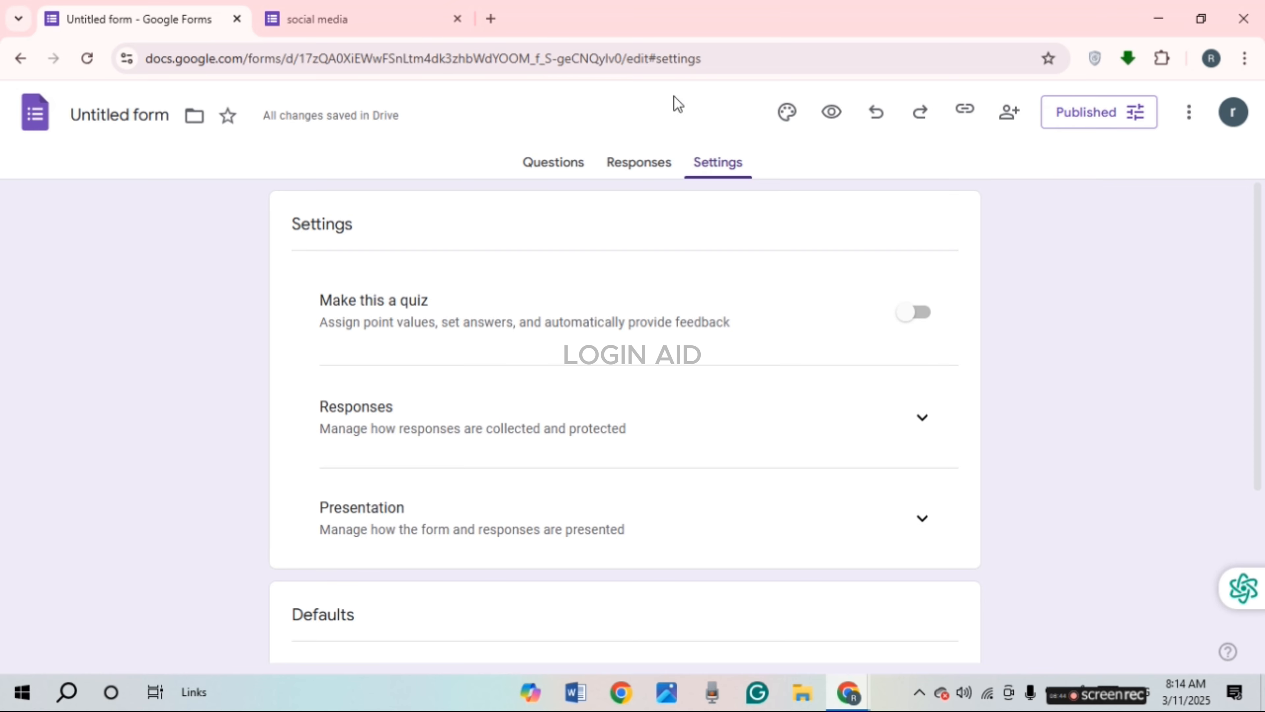
left_click(642, 164)
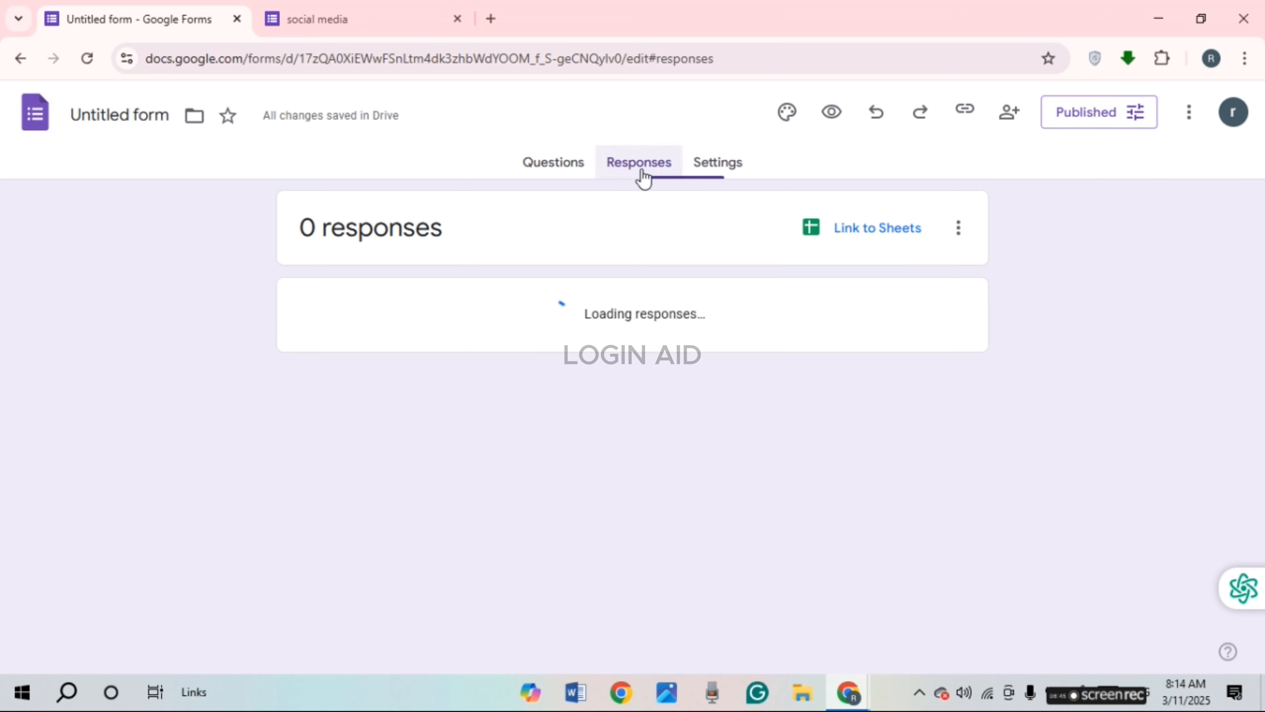